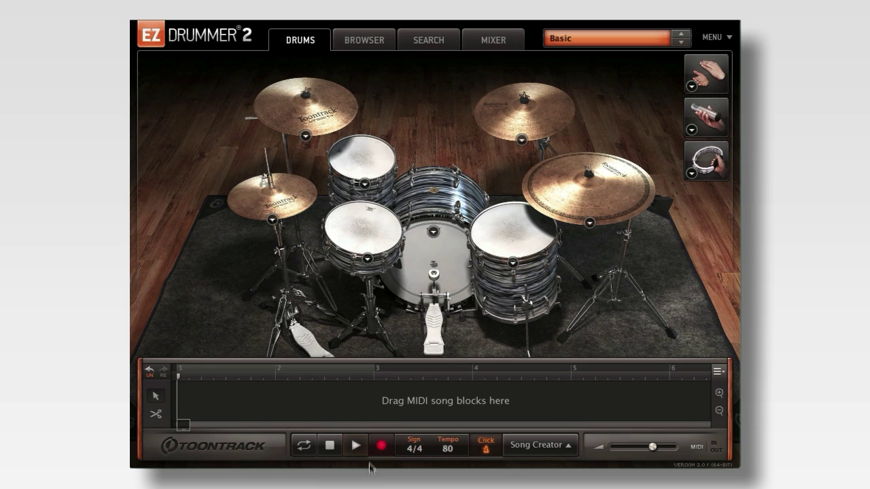
# - Record a snare part, quantize it to 1/8, and play it back
pyautogui.press('space')
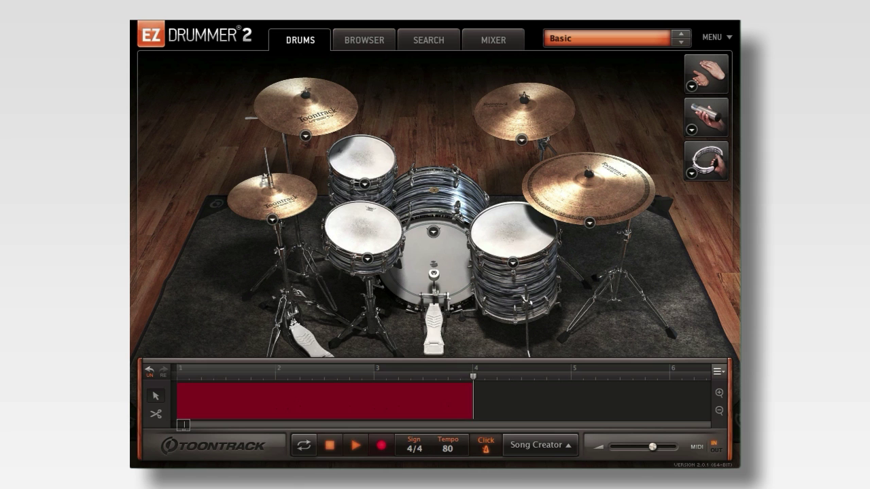
pyautogui.press('space')
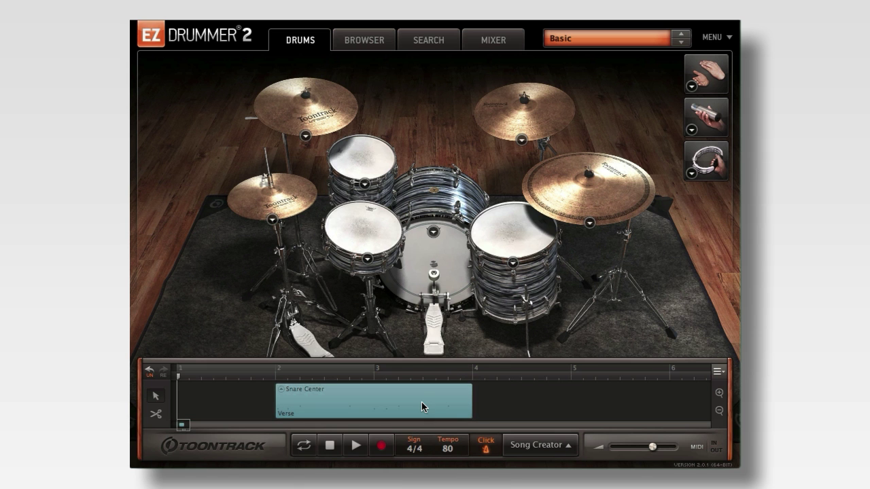
pyautogui.click(719, 375)
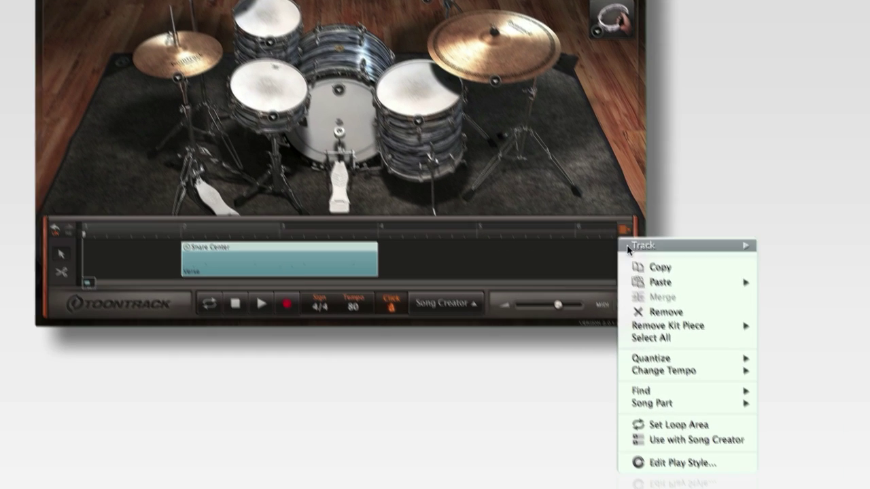
pyautogui.moveTo(760, 488)
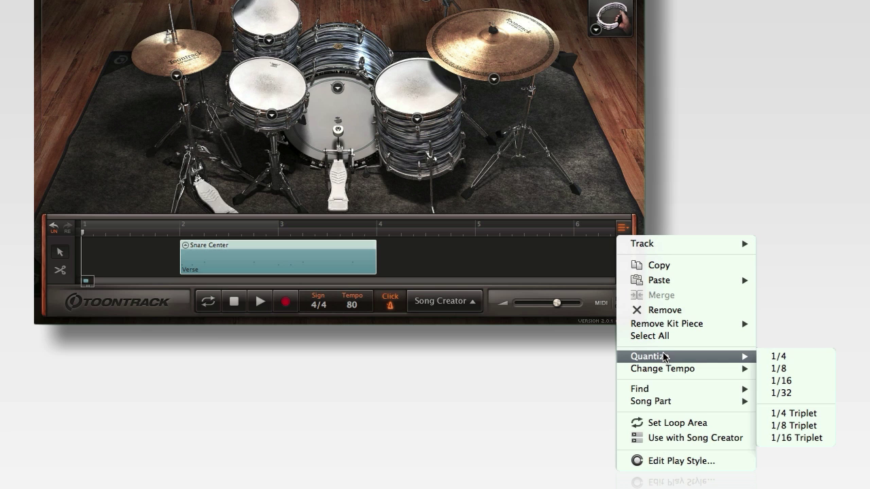
pyautogui.click(796, 369)
pyautogui.press('space')
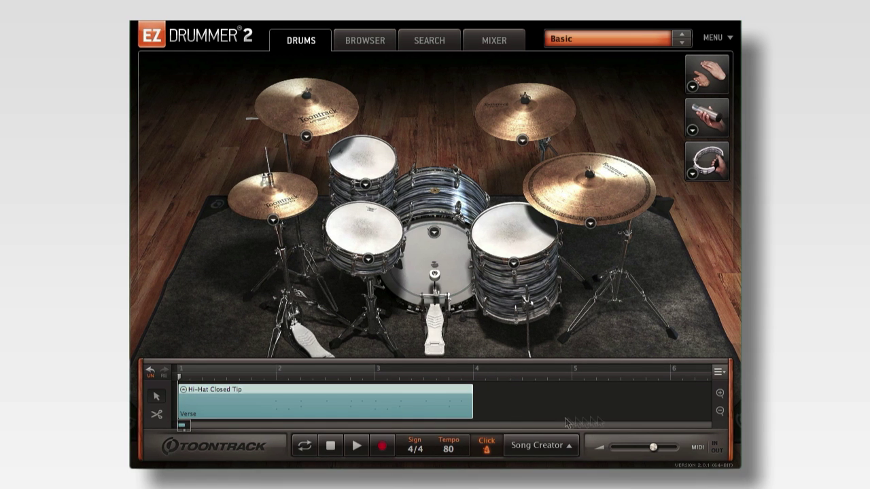
# - Quantize the Hi-Hat clip to 1/8, trim it to two bars at bar 1, and edit its play style
pyautogui.click(716, 371)
pyautogui.moveTo(857, 488)
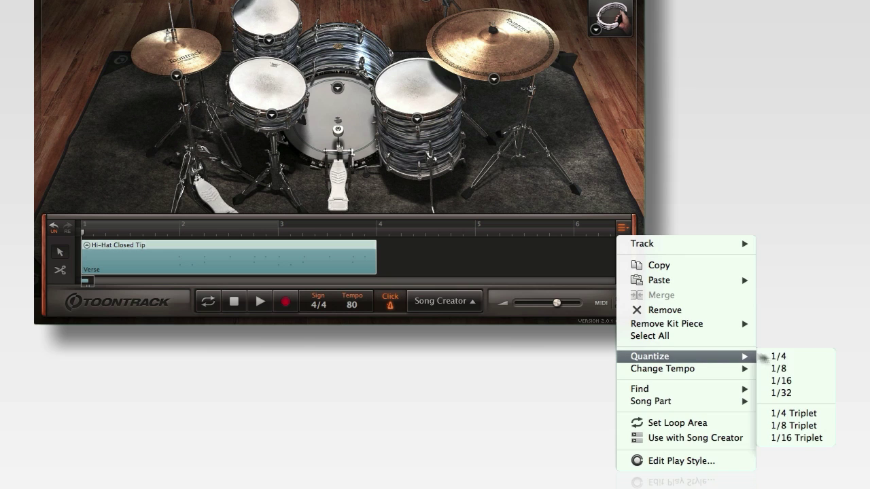
pyautogui.click(778, 368)
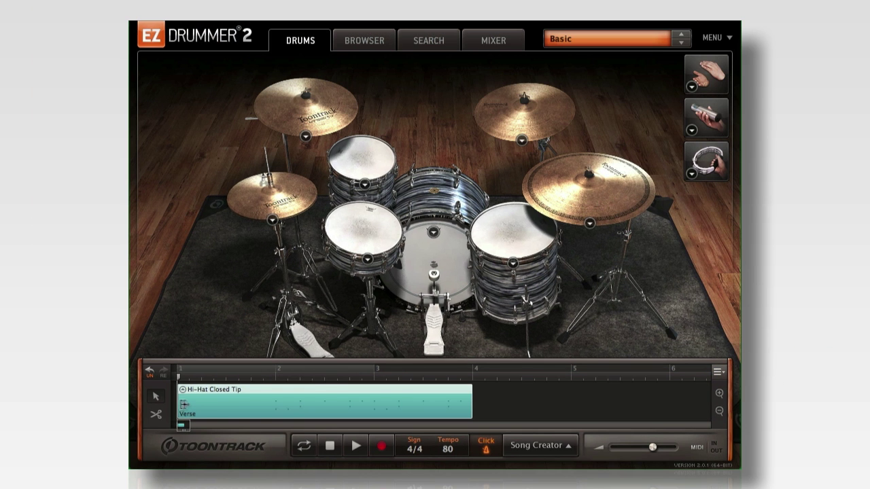
pyautogui.moveTo(183, 405); pyautogui.dragTo(277, 404)
pyautogui.moveTo(414, 387); pyautogui.dragTo(313, 387)
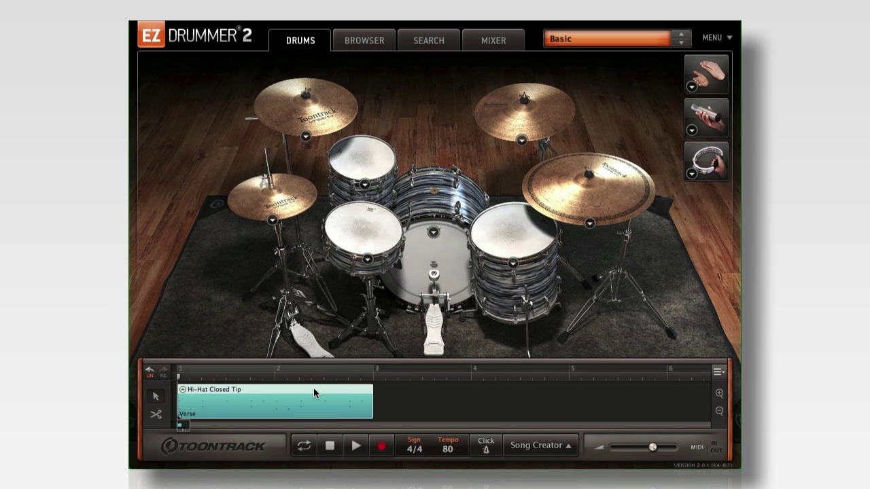
pyautogui.doubleClick(313, 390)
# - Loop the two-bar clip and raise the hi-hat's Amount to 16 total hits while listening
pyautogui.click(311, 450)
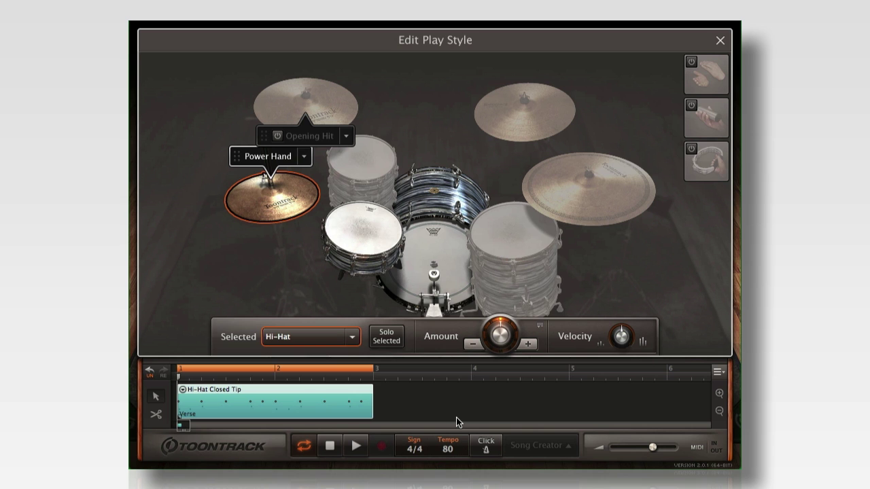
pyautogui.press('space')
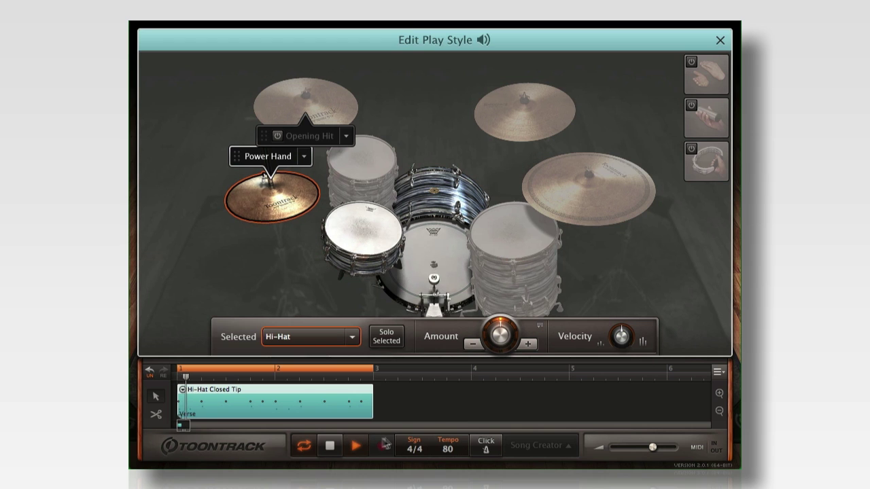
pyautogui.click(529, 344)
pyautogui.click(530, 345)
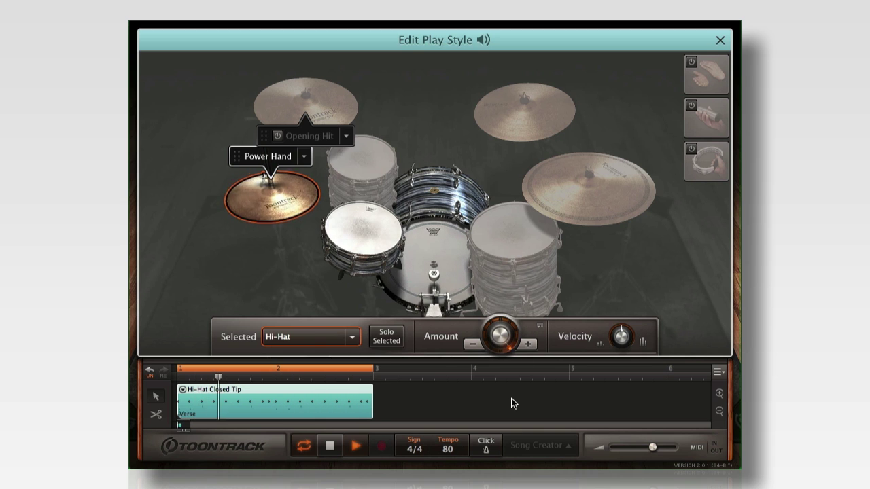
pyautogui.press('space')
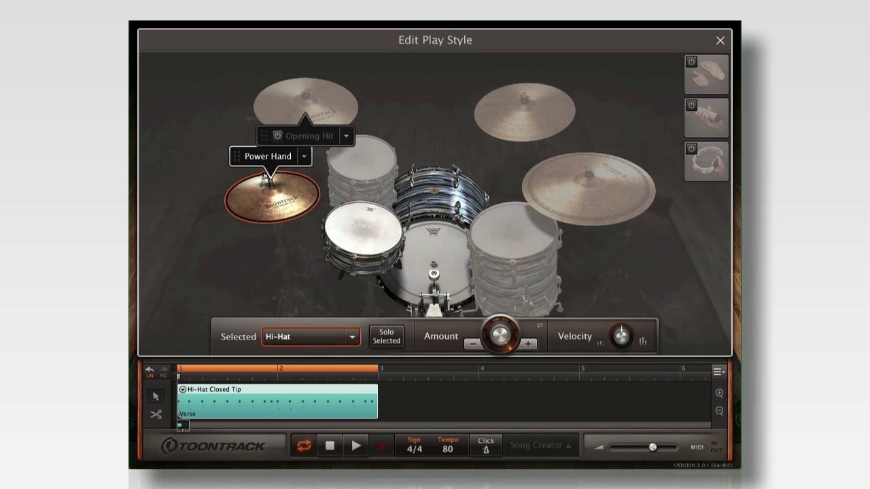
# - Select the snare and raise it to 16 total hits, briefly soloing it to listen
pyautogui.click(378, 246)
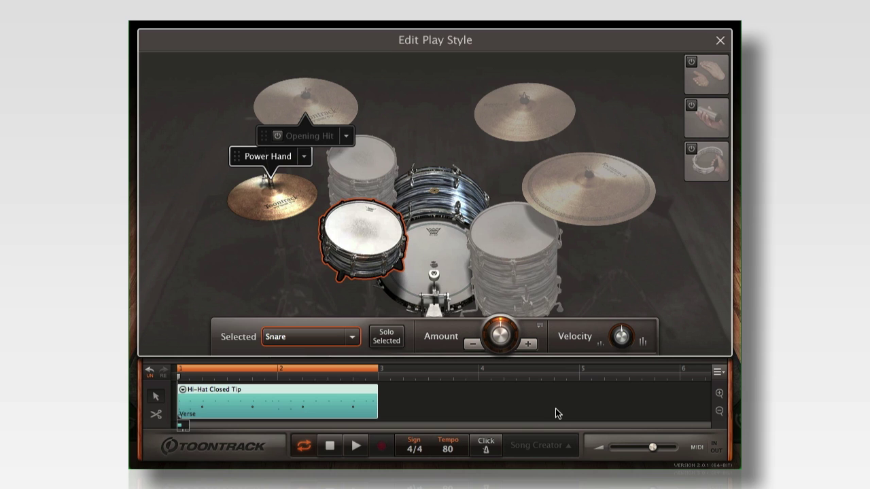
pyautogui.press('space')
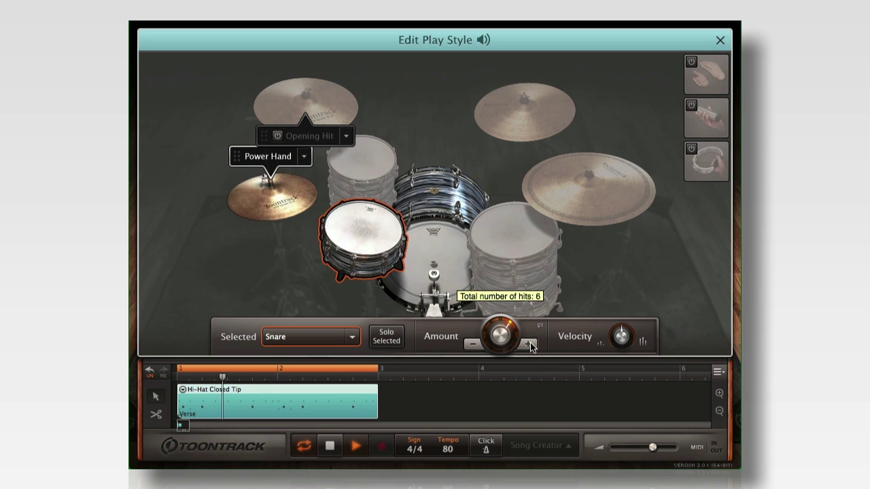
pyautogui.click(530, 344)
pyautogui.click(530, 344)
pyautogui.click(531, 344)
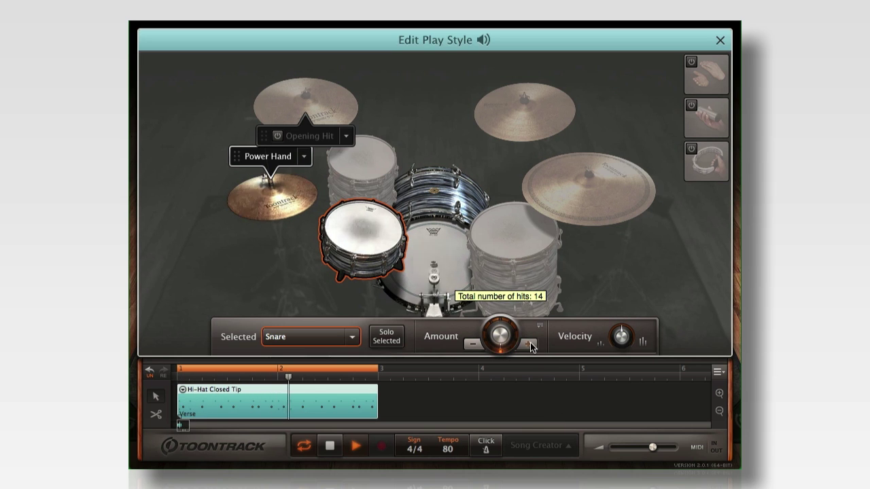
pyautogui.click(531, 344)
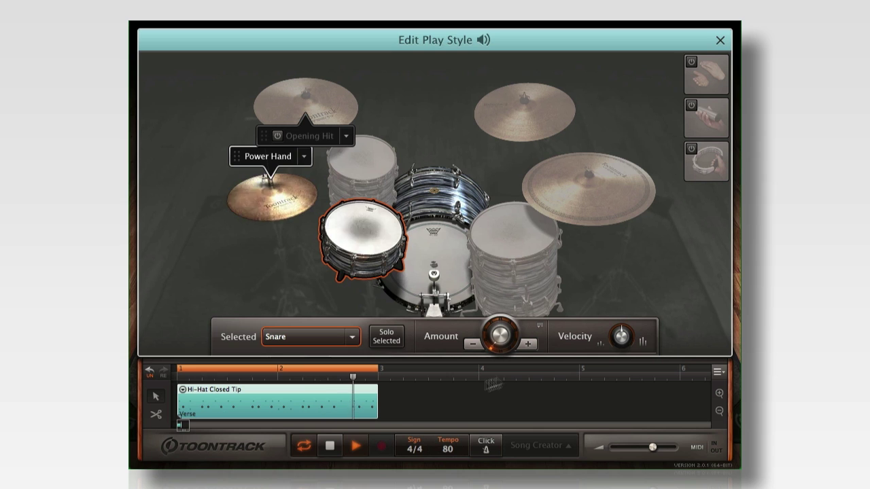
pyautogui.click(386, 337)
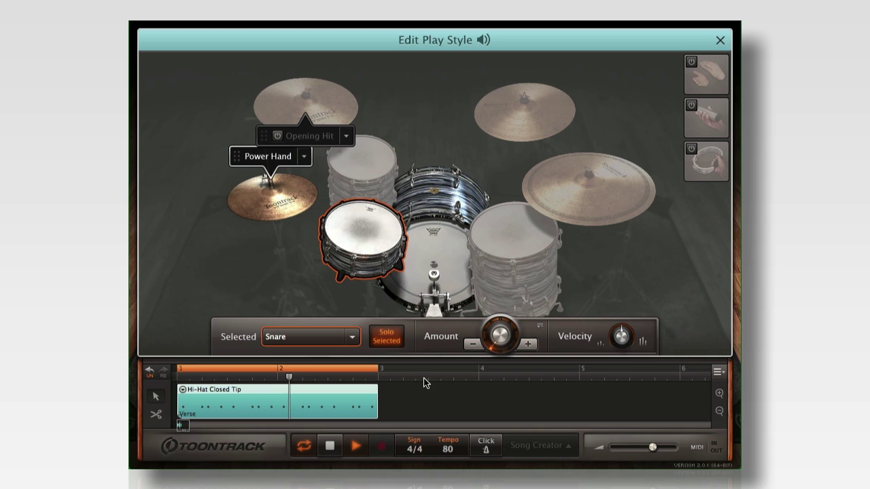
pyautogui.click(398, 345)
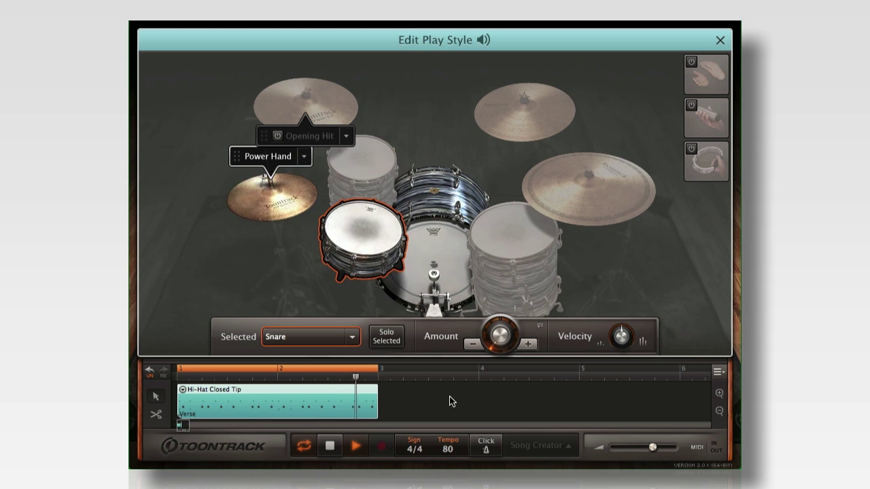
pyautogui.press('space')
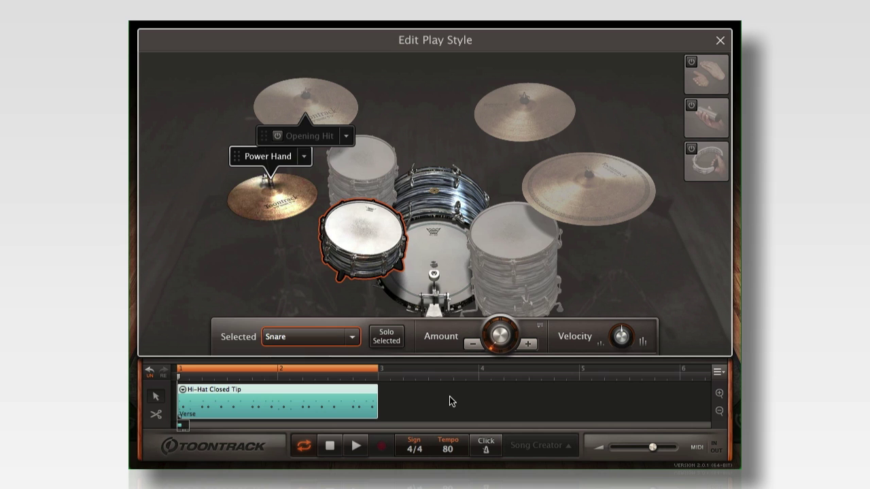
# - Raise the kick's Amount to 10 total hits while the groove plays
pyautogui.scroll(2, 505, 405)
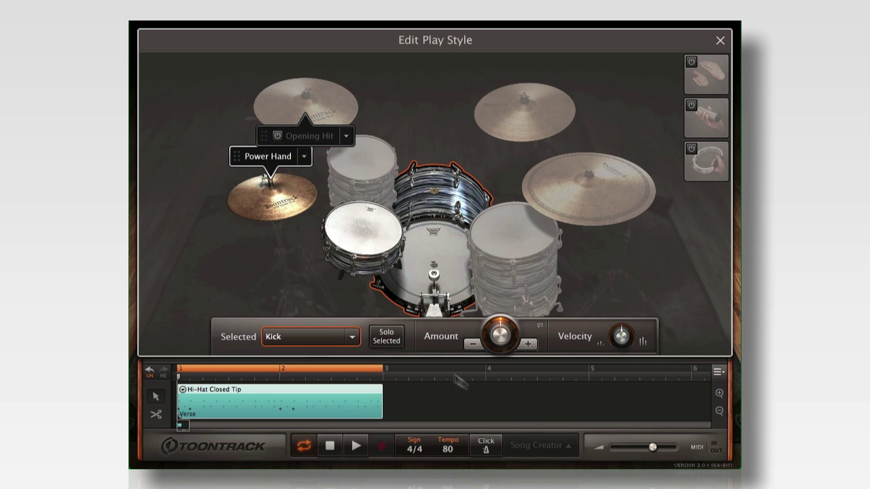
pyautogui.press('space')
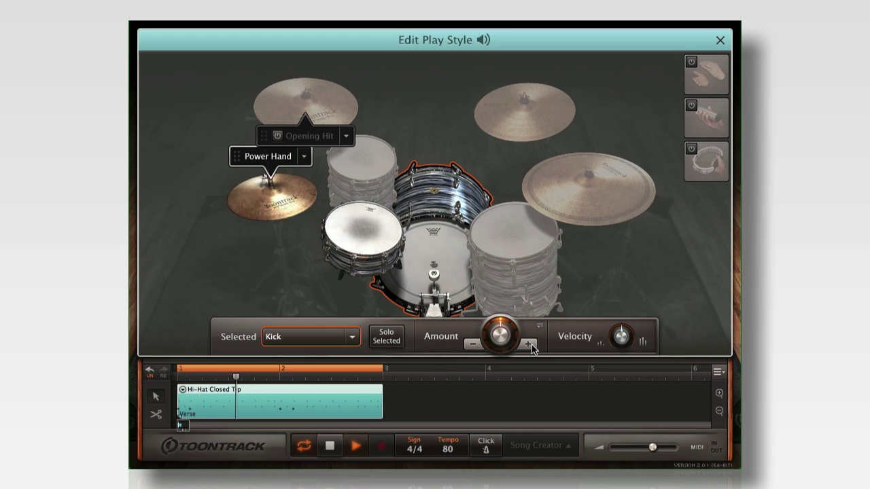
pyautogui.click(528, 344)
pyautogui.click(528, 345)
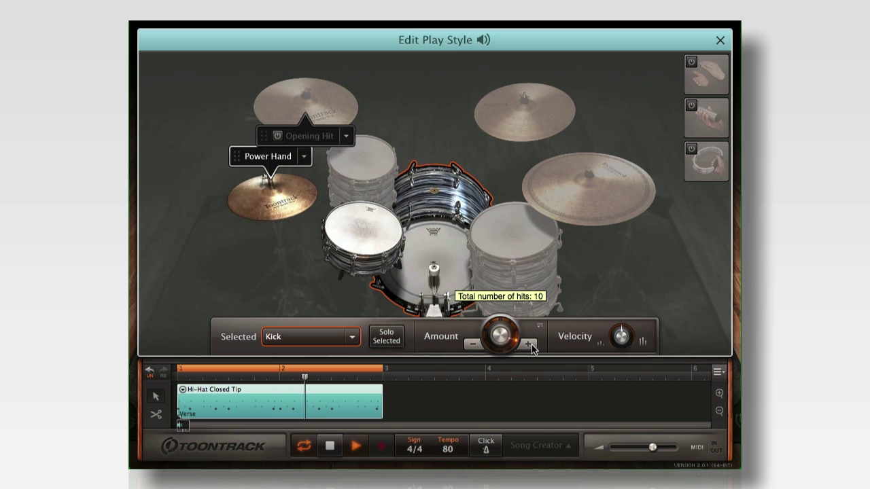
pyautogui.scroll(1, 537, 400)
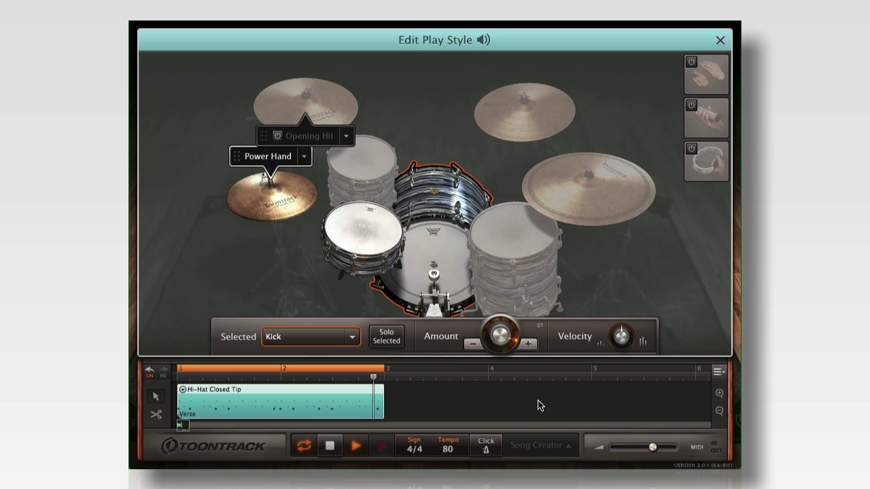
pyautogui.press('space')
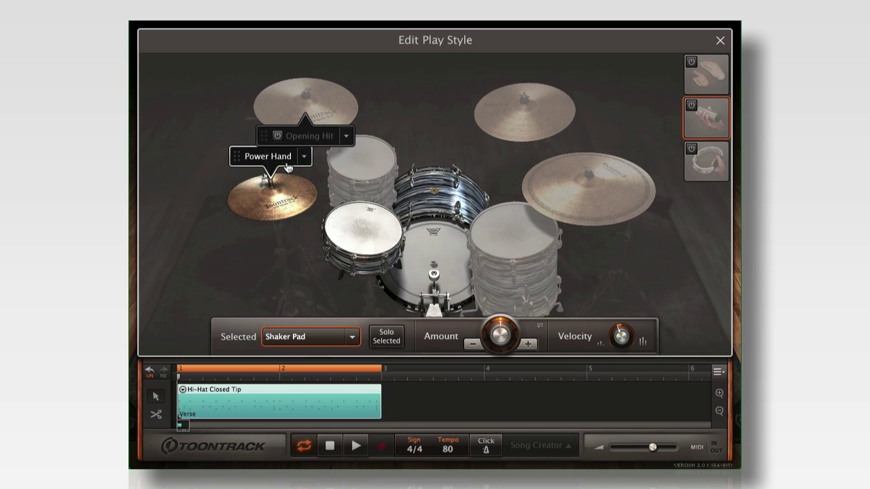
# - Enable the opening crash hit and add a shaker playing the 16th Acc 2 4 pattern
pyautogui.click(278, 136)
pyautogui.press('space')
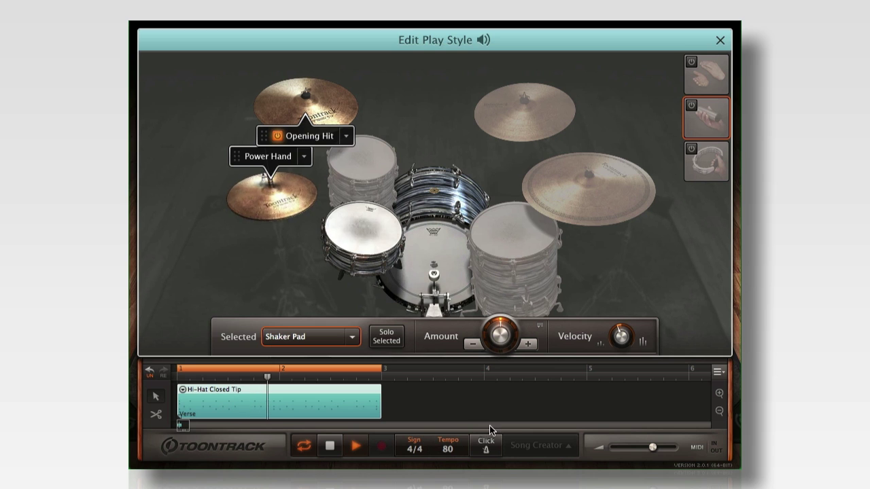
pyautogui.click(691, 104)
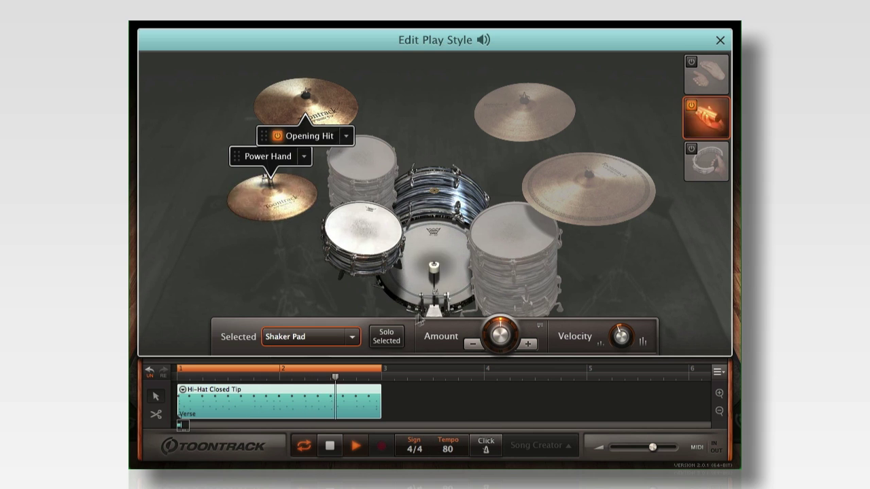
pyautogui.click(387, 337)
pyautogui.click(529, 344)
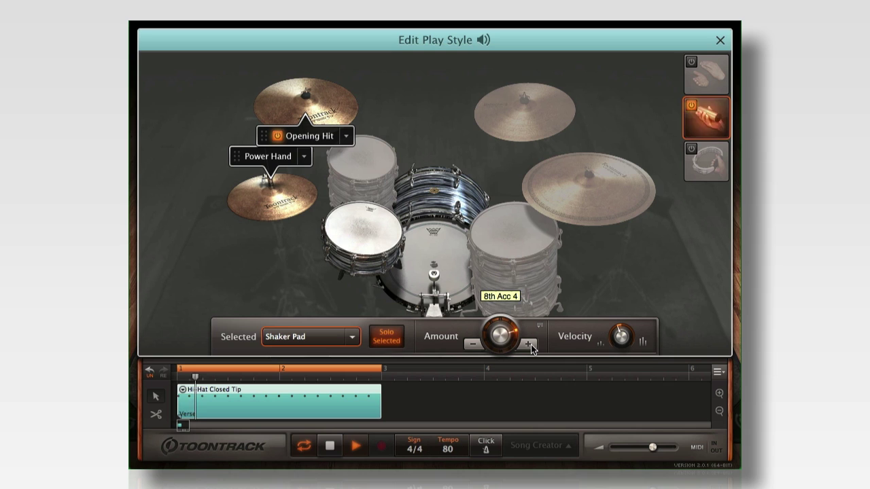
pyautogui.click(528, 343)
pyautogui.click(529, 344)
pyautogui.click(528, 344)
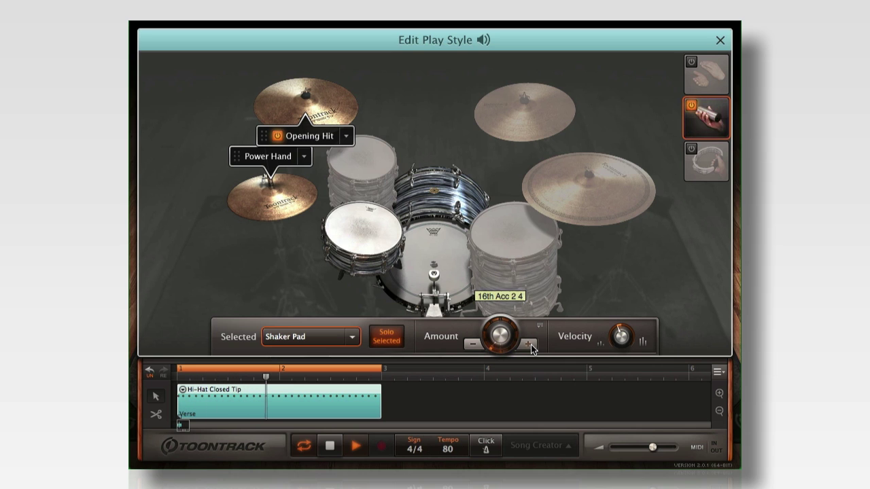
pyautogui.click(391, 342)
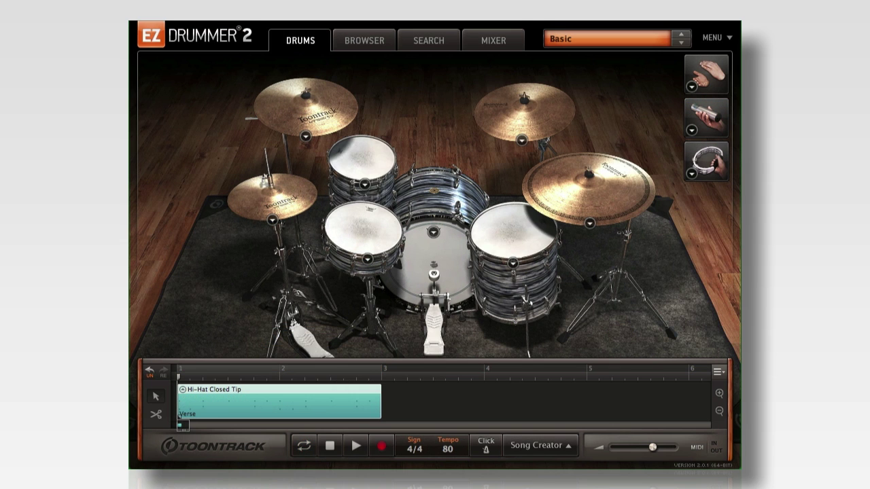
# - Play back the customised Verse groove, toggling loop on and off, then stop
pyautogui.press('space')
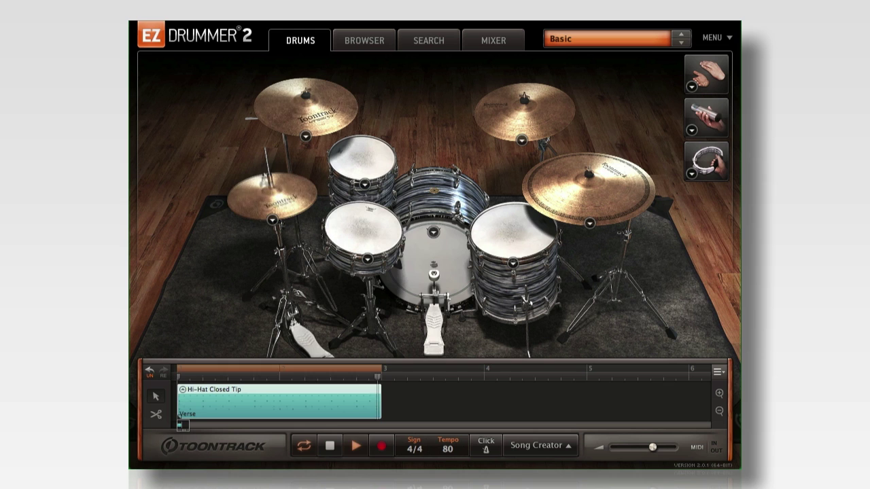
pyautogui.press('l')
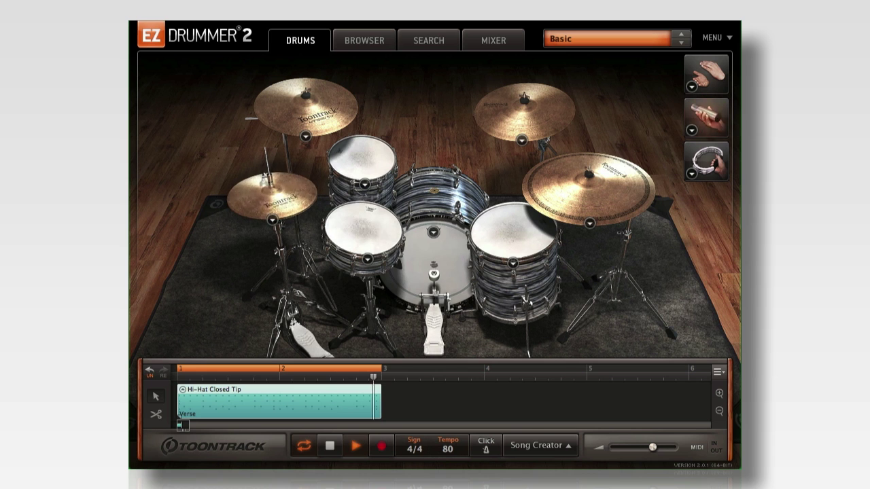
pyautogui.press('l')
pyautogui.press('space')
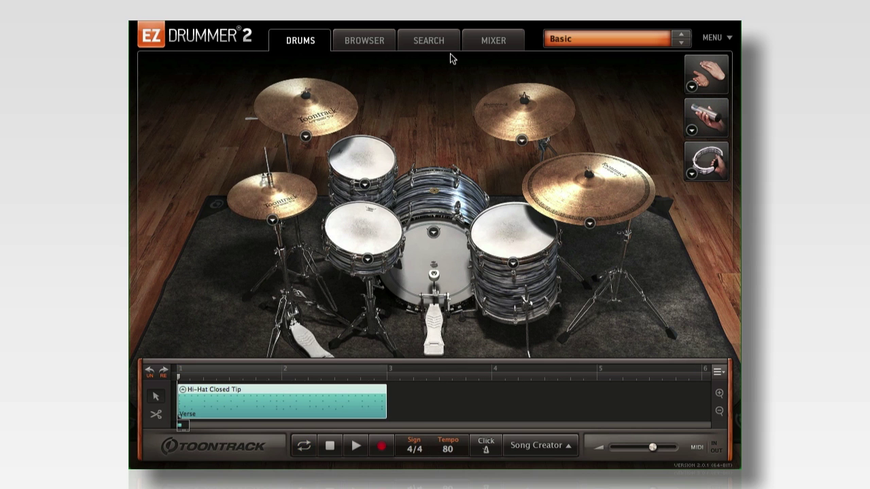
# - Feed the Hi-Hat clip to Song Creator and load the ABCABC Long structure onto the track
pyautogui.click(445, 45)
pyautogui.moveTo(336, 396); pyautogui.dragTo(212, 147)
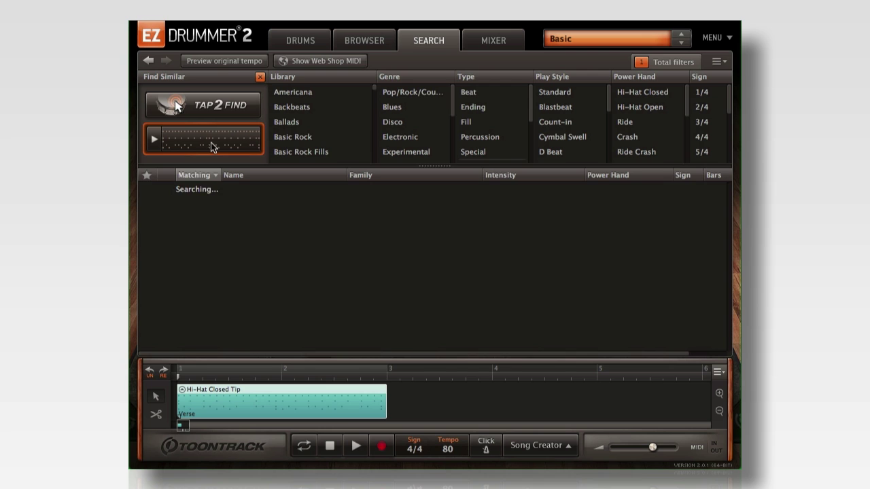
pyautogui.click(510, 450)
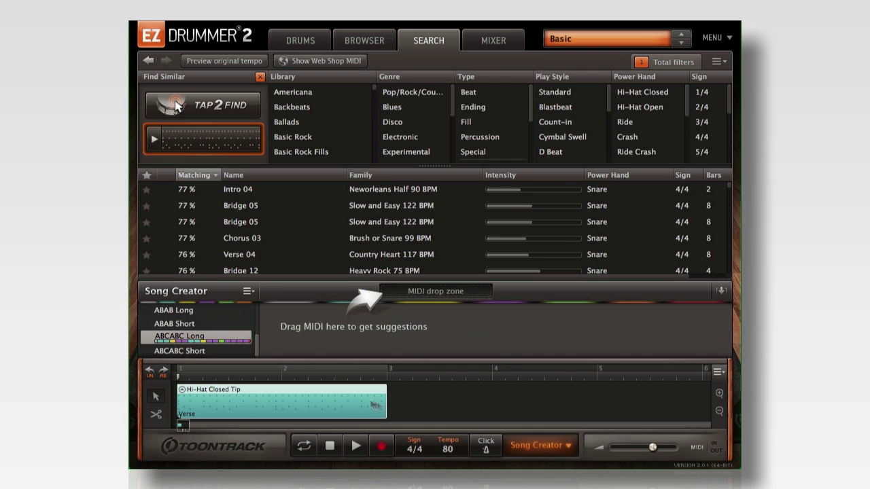
pyautogui.moveTo(370, 405); pyautogui.dragTo(426, 299)
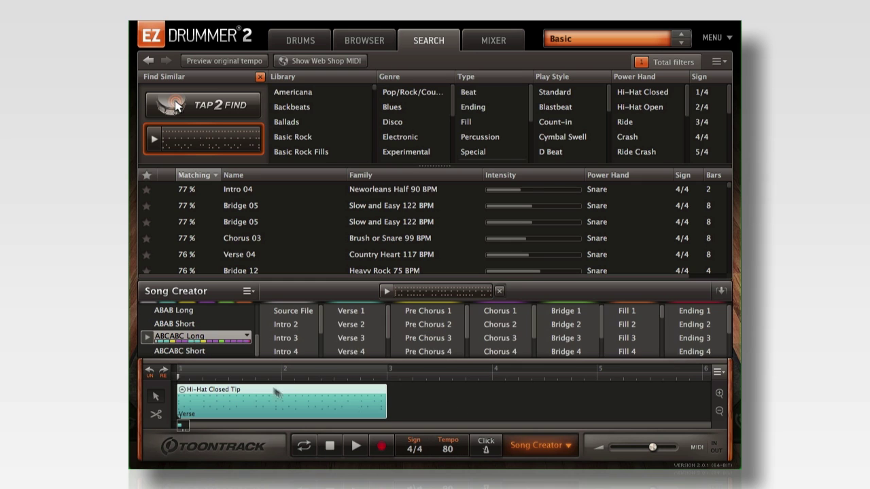
pyautogui.click(247, 336)
pyautogui.click(252, 348)
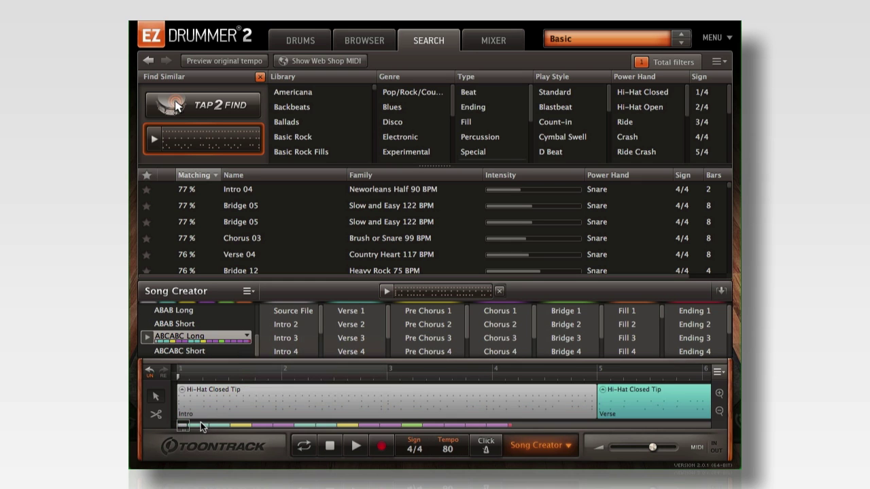
pyautogui.moveTo(188, 425); pyautogui.dragTo(516, 426)
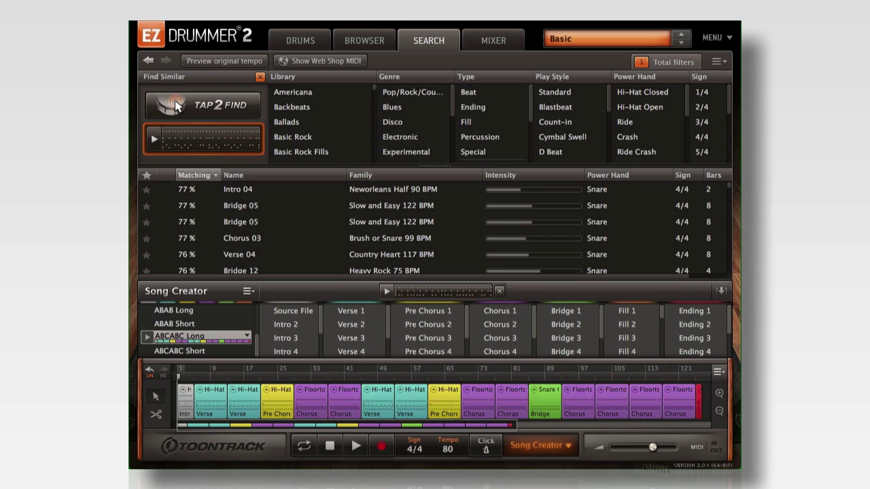